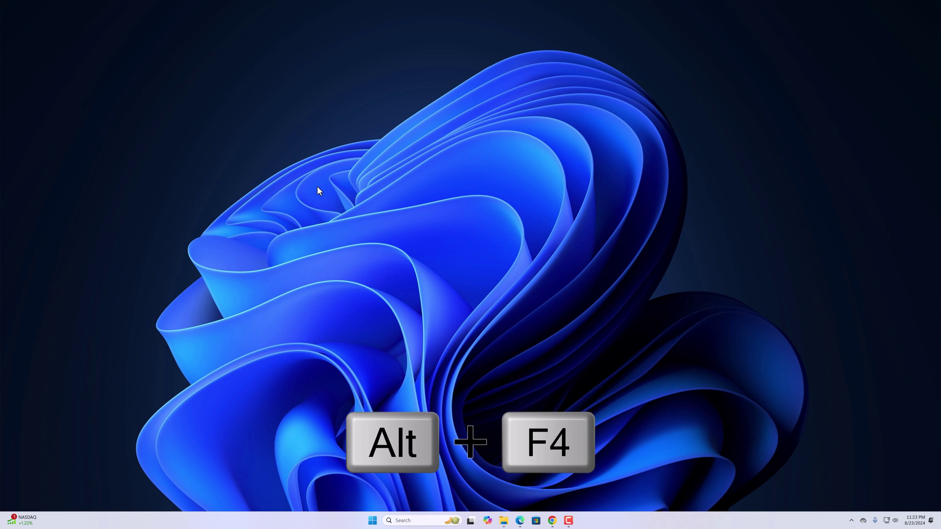
Choose Restart in the Alt+F4 Shut Down dialog and confirm with OK
{"action": "key", "text": "alt+F4"}
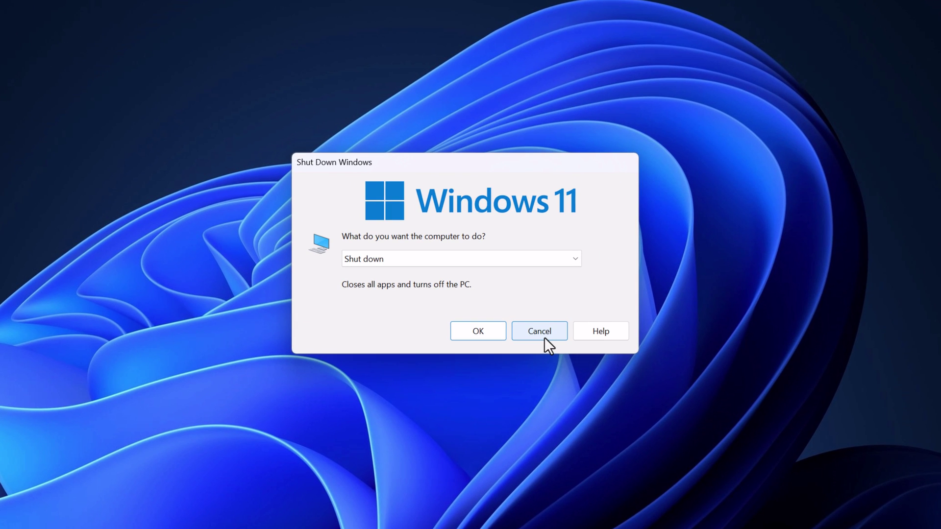
{"action": "left_click", "coordinate": [540, 261]}
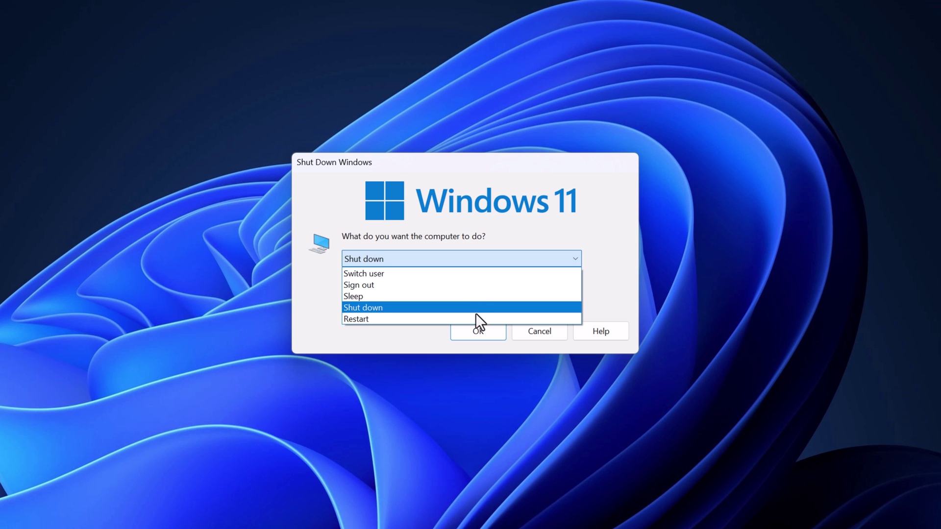
{"action": "left_click", "coordinate": [475, 316]}
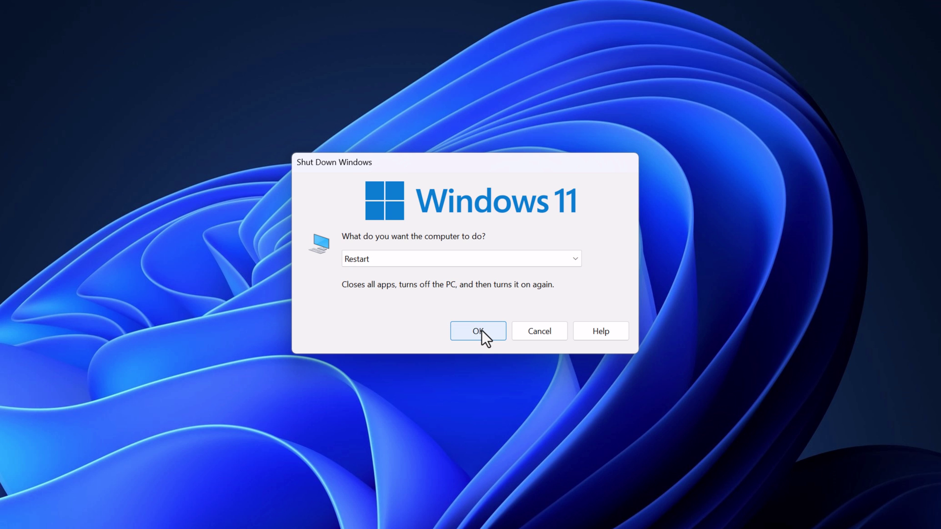
{"action": "left_click", "coordinate": [478, 331]}
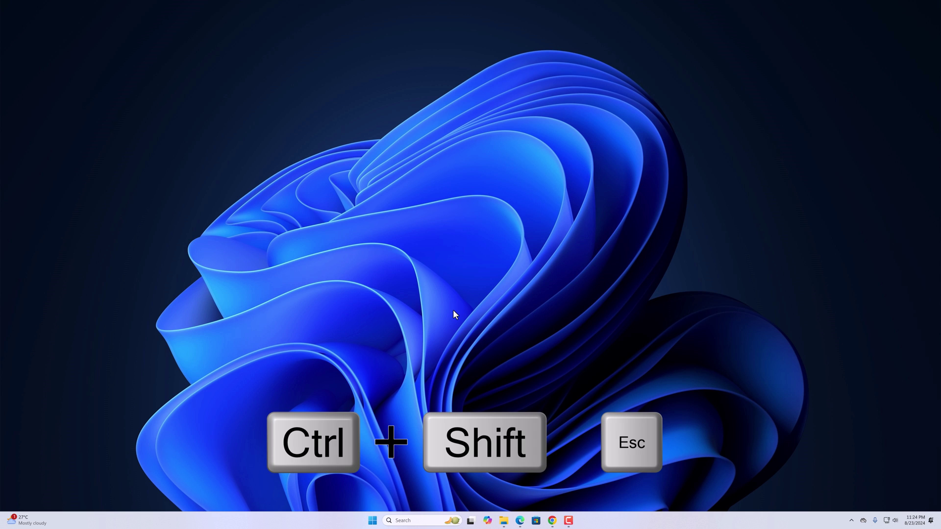
Restart the Windows Explorer process from Task Manager, then close Task Manager
{"action": "key", "text": "ctrl+shift+Escape"}
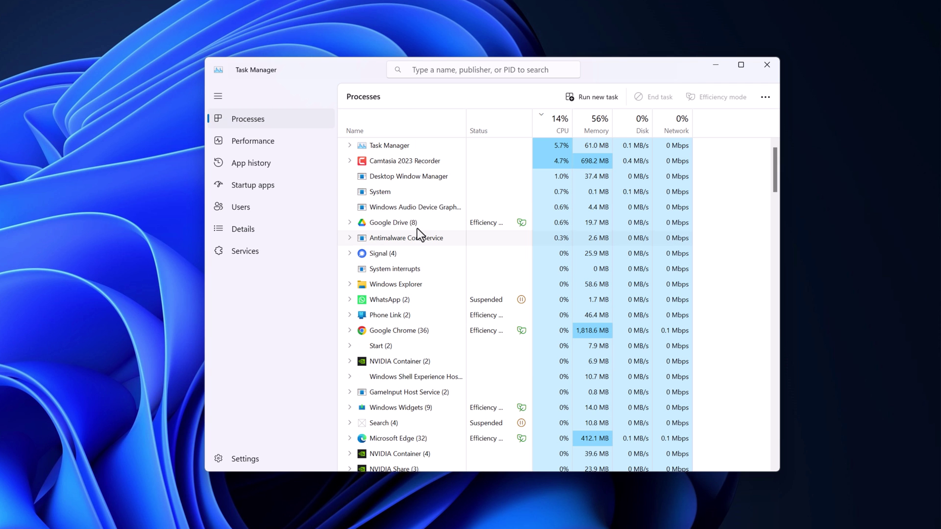
{"action": "left_click", "coordinate": [415, 284]}
{"action": "right_click", "coordinate": [422, 317]}
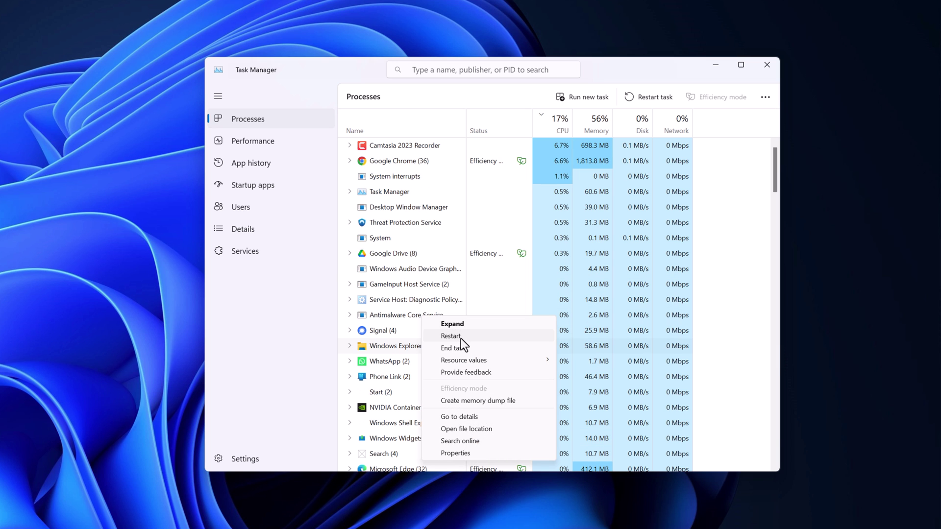
{"action": "left_click", "coordinate": [768, 67]}
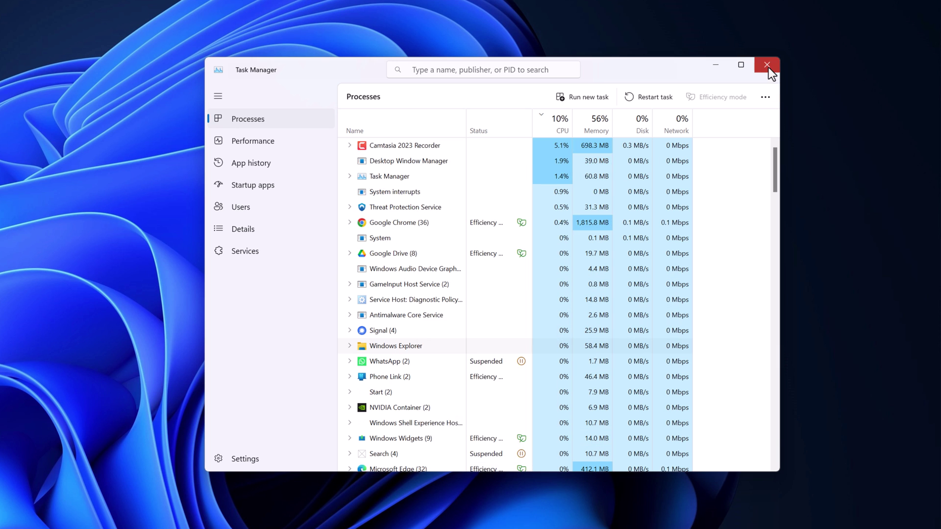
{"action": "left_click", "coordinate": [767, 68]}
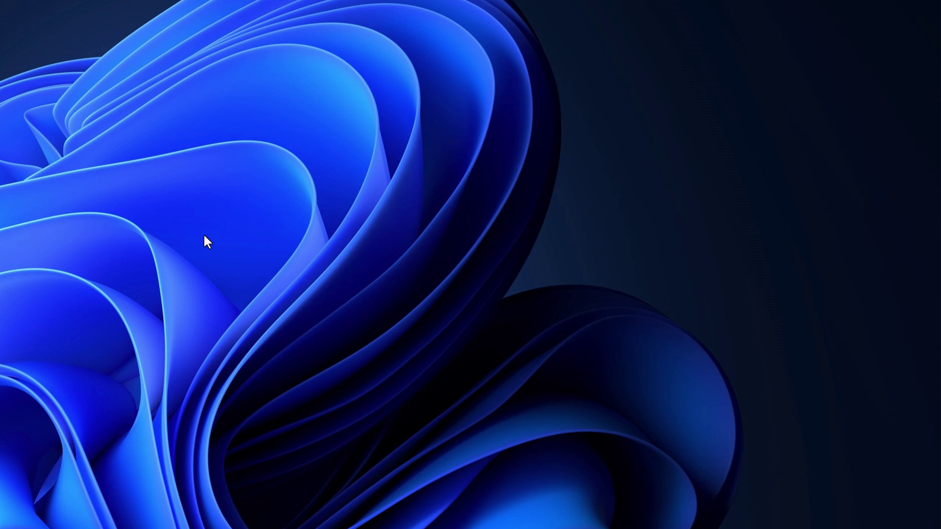
Turn off Automatically hide the taskbar under Personalization > Taskbar > Taskbar behaviors
{"action": "key", "text": "super+i"}
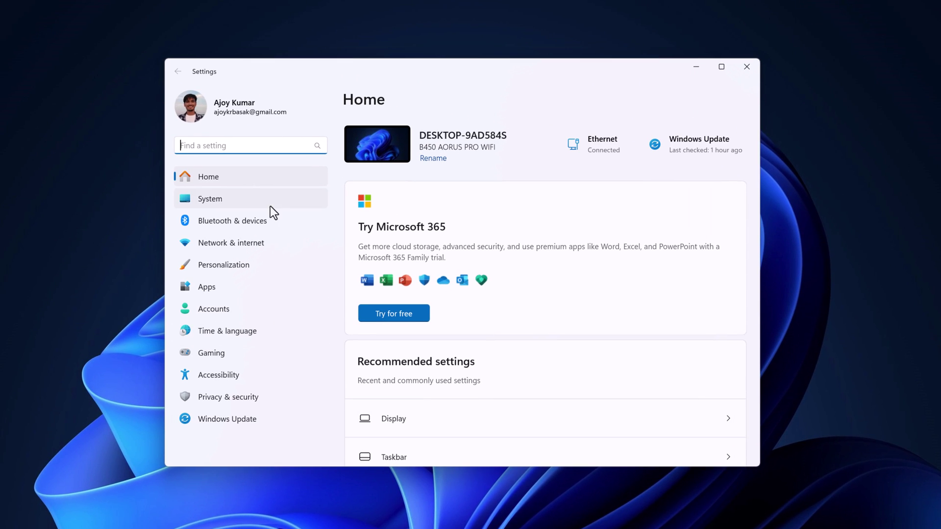
{"action": "left_click", "coordinate": [255, 265]}
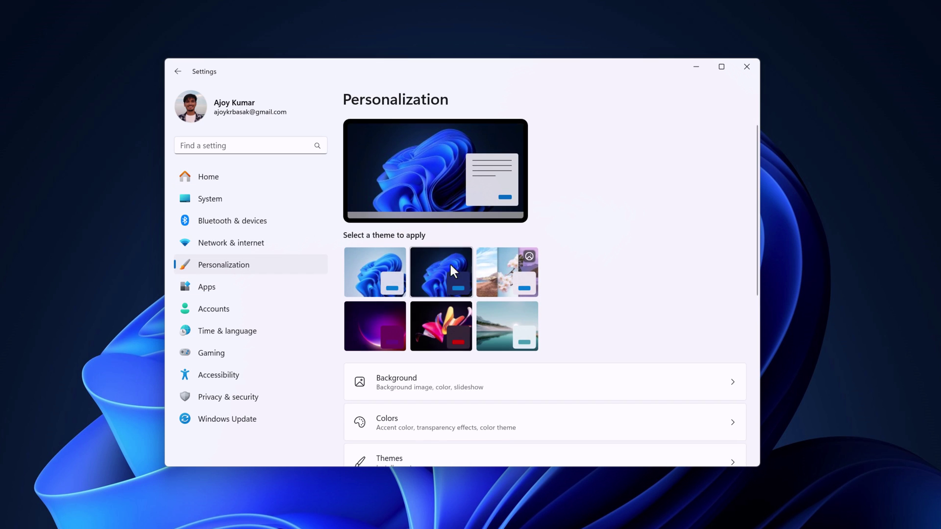
{"action": "scroll", "coordinate": [466, 247], "scroll_direction": "down", "scroll_amount": 5}
{"action": "scroll", "coordinate": [467, 246], "scroll_direction": "down", "scroll_amount": 2}
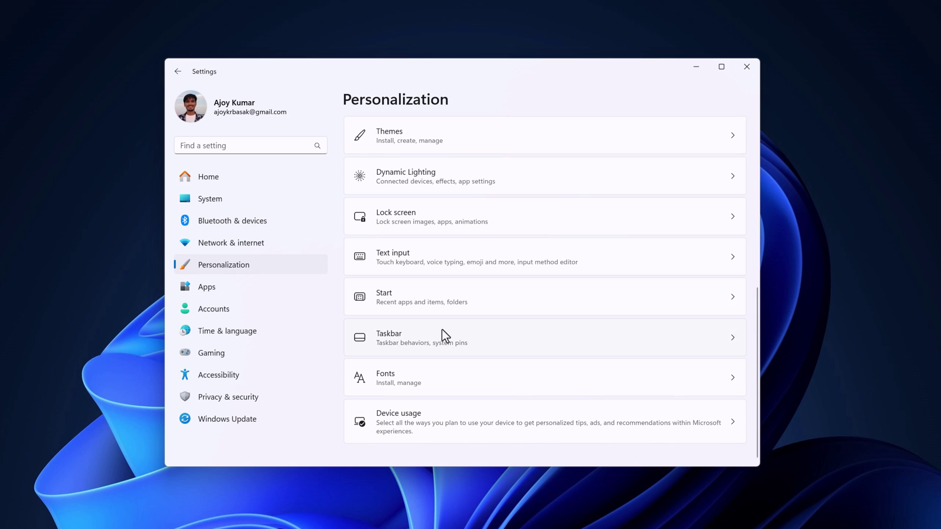
{"action": "left_click", "coordinate": [460, 342]}
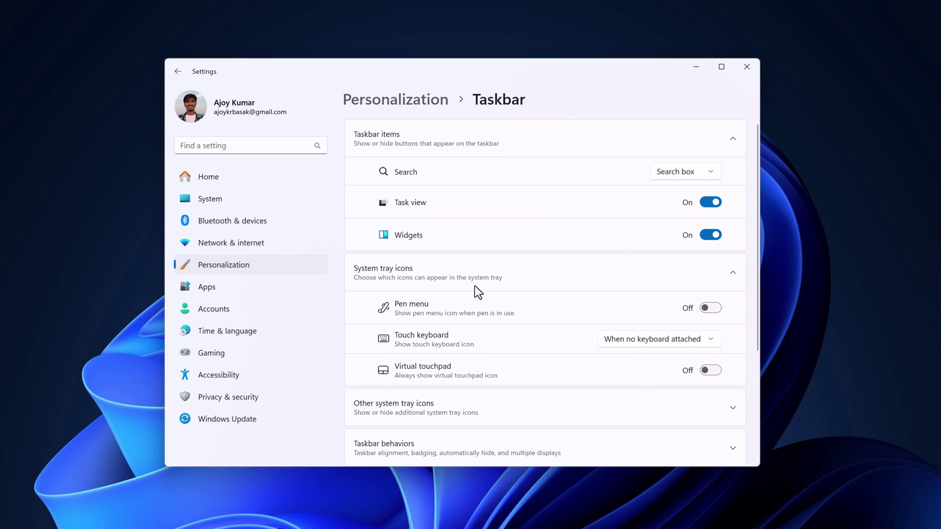
{"action": "scroll", "coordinate": [477, 271], "scroll_direction": "down", "scroll_amount": 2}
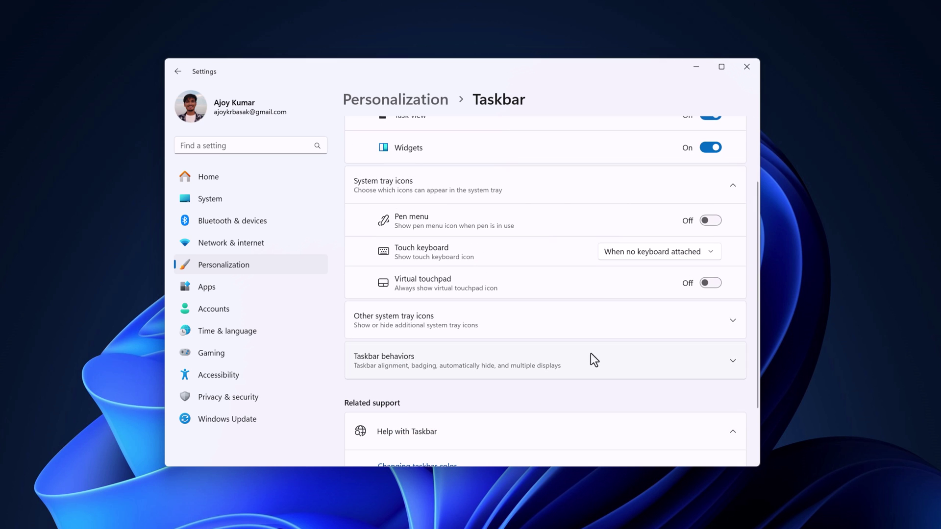
{"action": "left_click", "coordinate": [681, 367]}
{"action": "scroll", "coordinate": [515, 325], "scroll_direction": "down", "scroll_amount": 2}
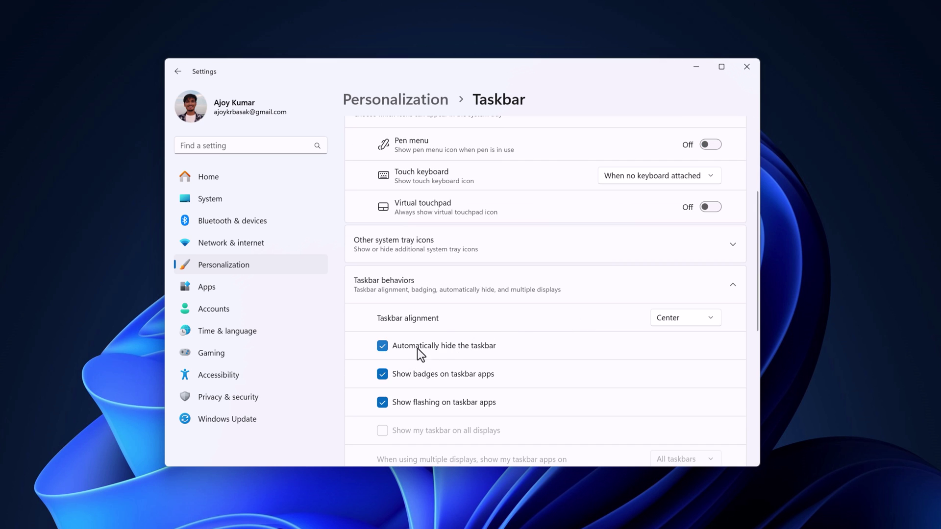
{"action": "left_click", "coordinate": [484, 348]}
Keep taskbar alignment set to Center and close Settings
{"action": "left_click", "coordinate": [680, 322]}
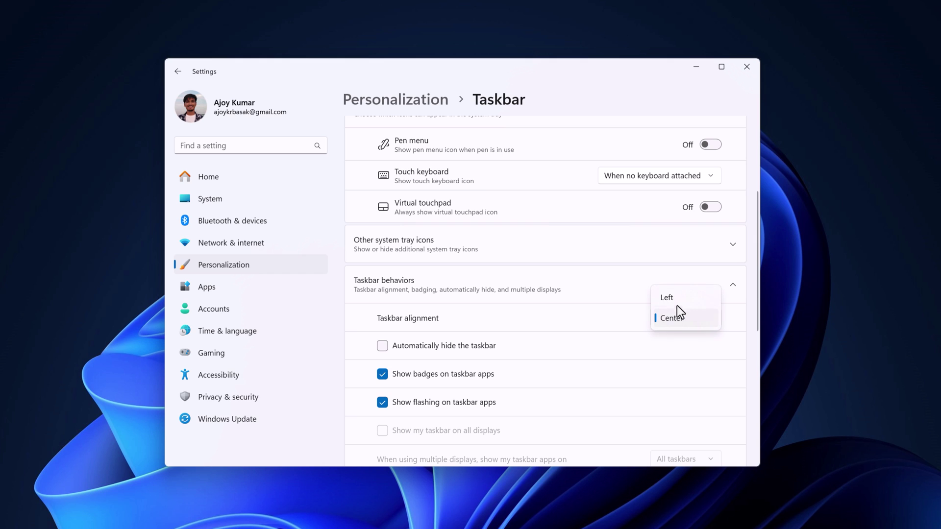
{"action": "left_click", "coordinate": [687, 320]}
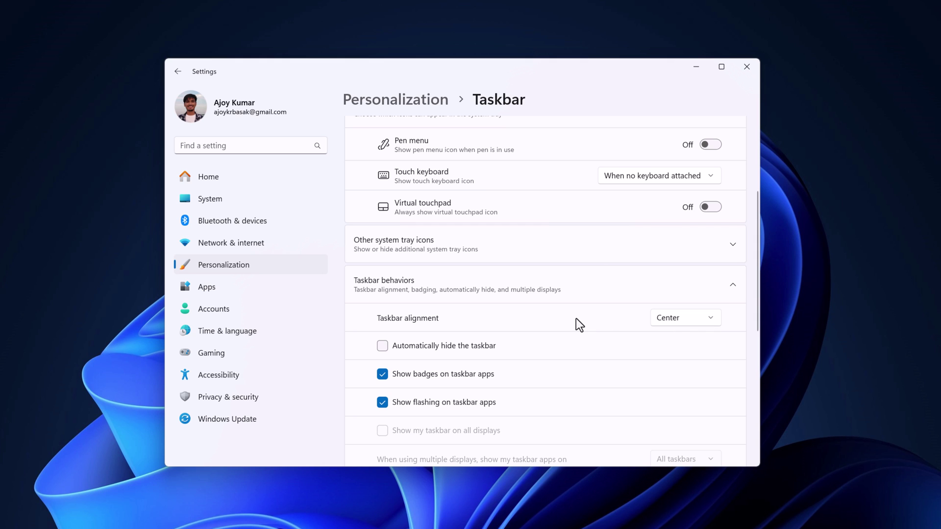
{"action": "scroll", "coordinate": [673, 170], "scroll_direction": "down", "scroll_amount": 3}
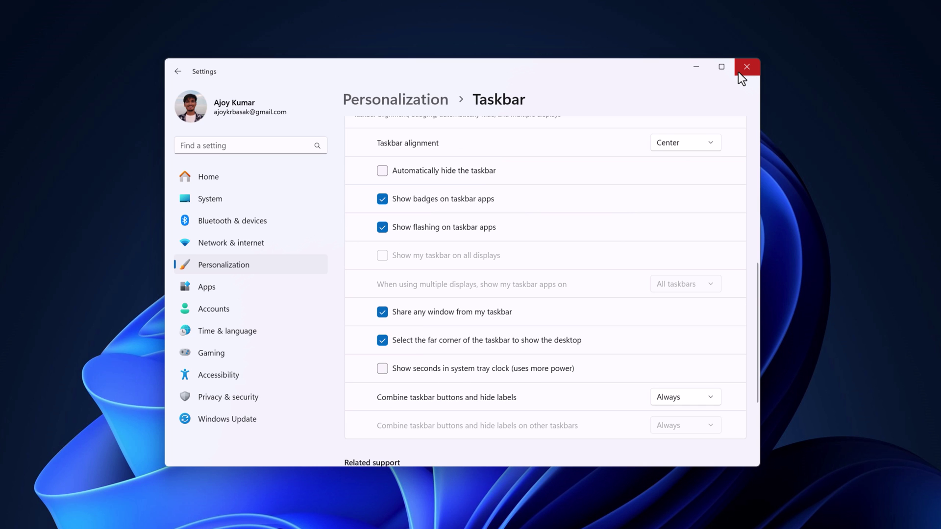
{"action": "left_click", "coordinate": [738, 71]}
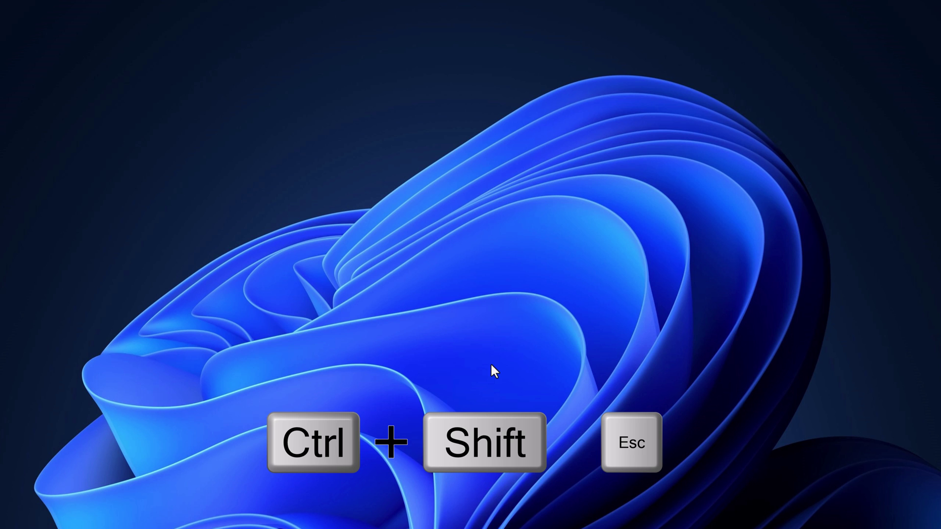
Run CMD as a new Task Manager task with administrative privileges ticked
{"action": "key", "text": "ctrl+shift+Escape"}
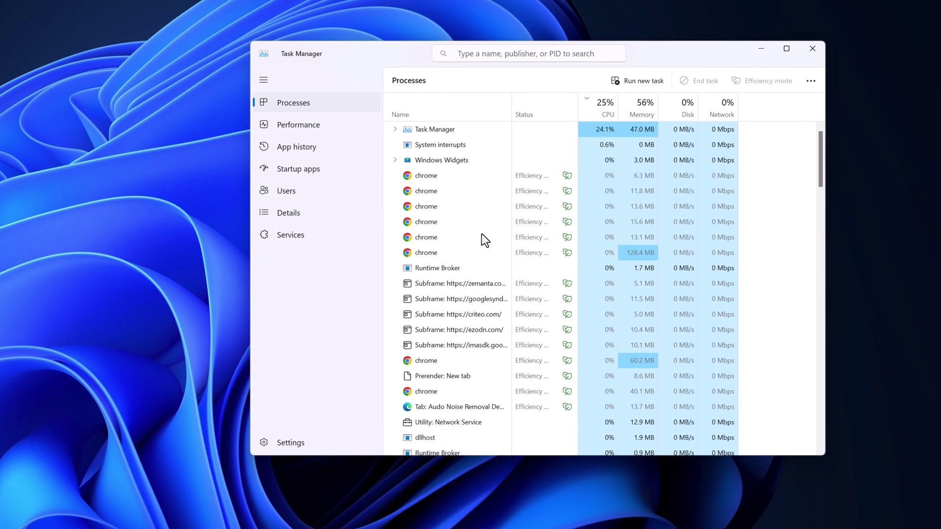
{"action": "left_click", "coordinate": [638, 85]}
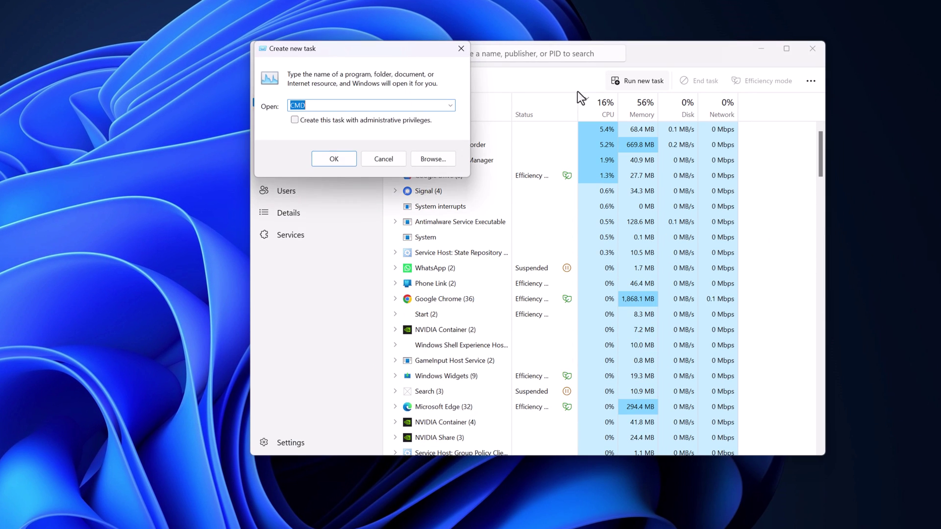
{"action": "left_click", "coordinate": [353, 104]}
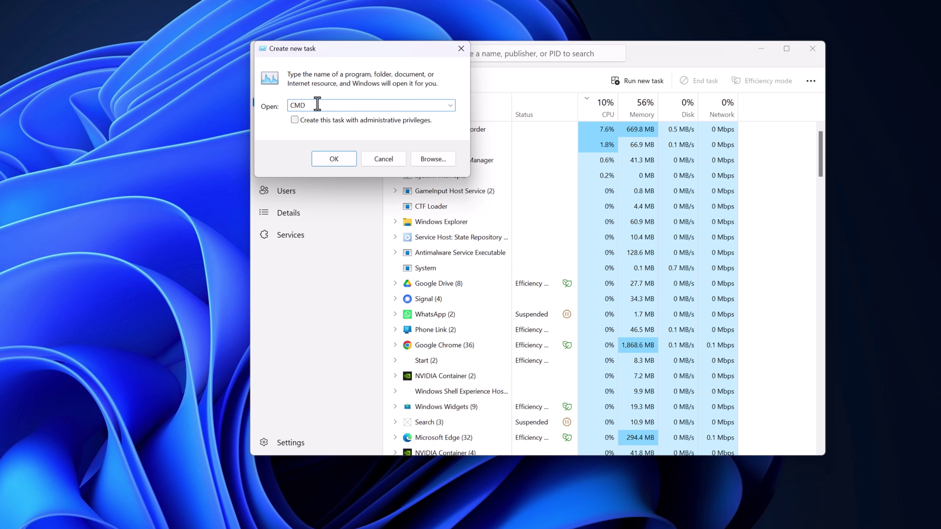
{"action": "left_click", "coordinate": [293, 121]}
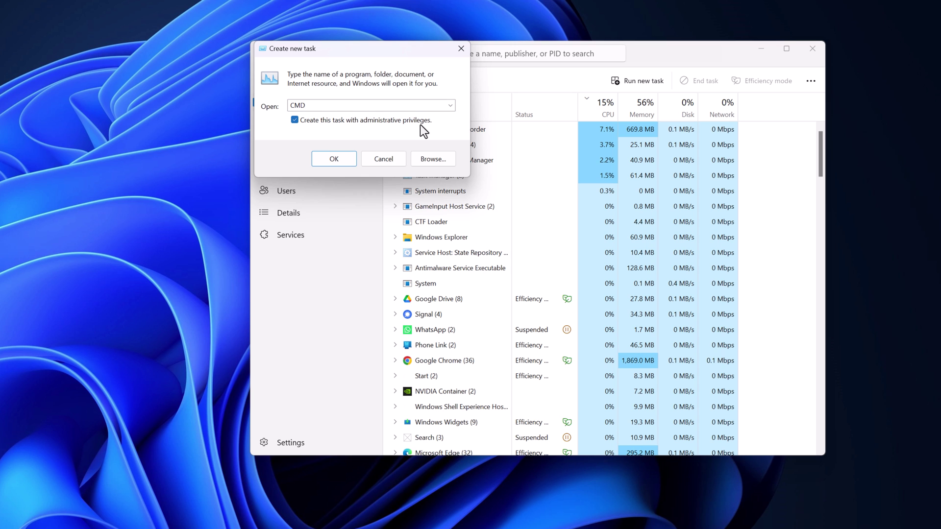
{"action": "left_click", "coordinate": [339, 159]}
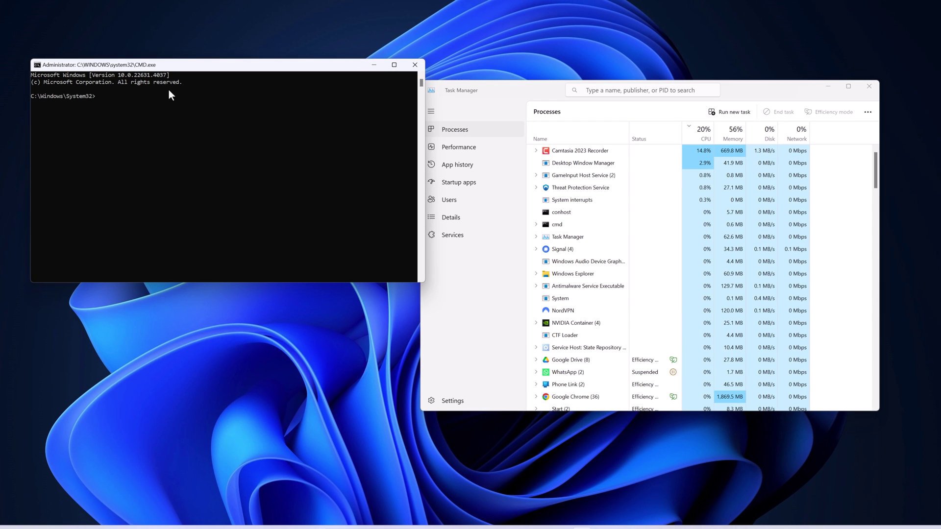
Minimize Task Manager, run sfc /scannow in the admin prompt, then close it
{"action": "left_click", "coordinate": [822, 88]}
{"action": "left_click", "coordinate": [823, 88]}
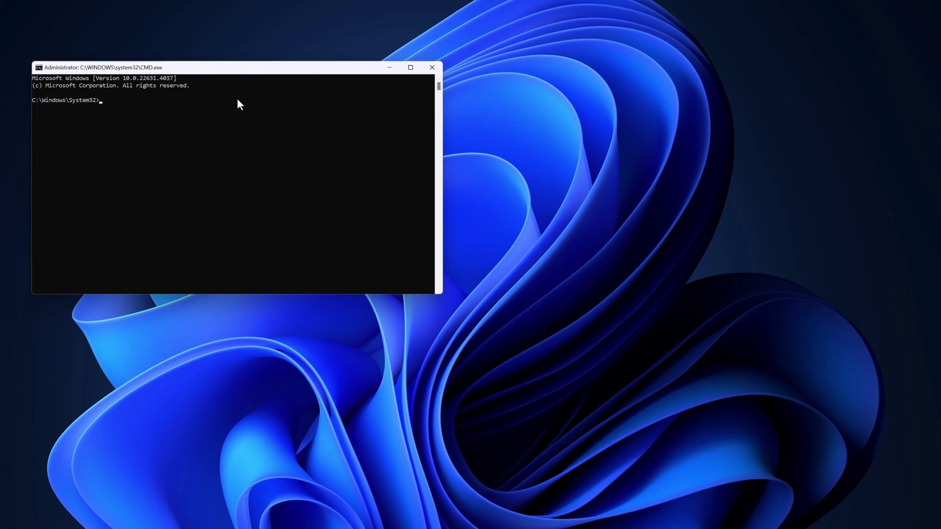
{"action": "type", "text": "sfc "}
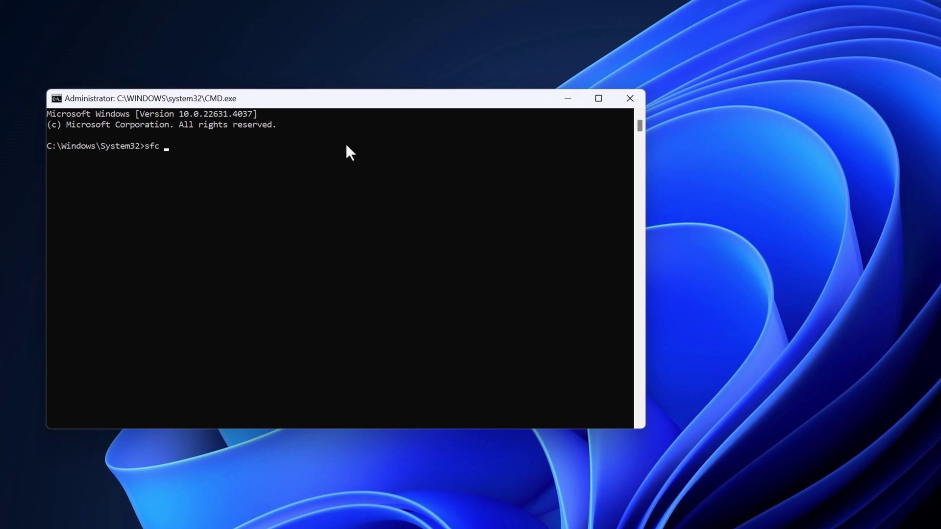
{"action": "type", "text": "/scannow"}
{"action": "key", "text": "Return"}
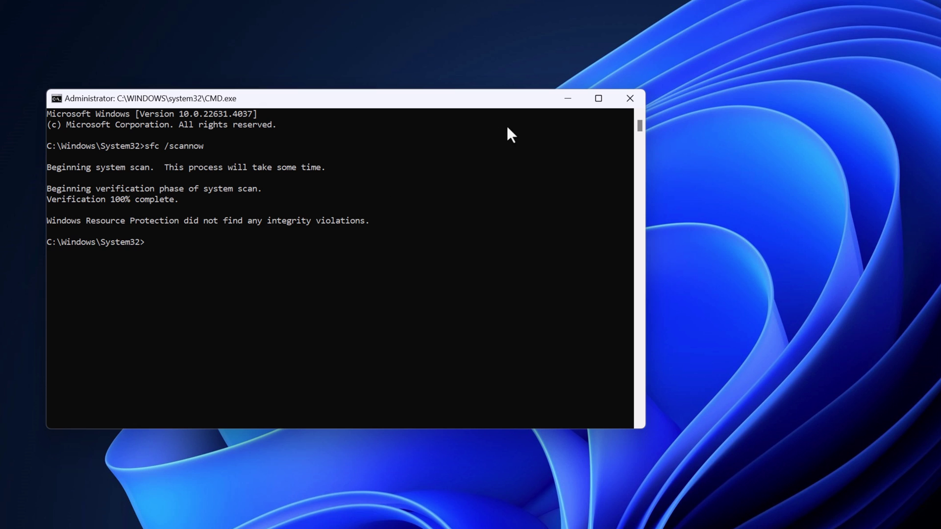
{"action": "left_click", "coordinate": [631, 100]}
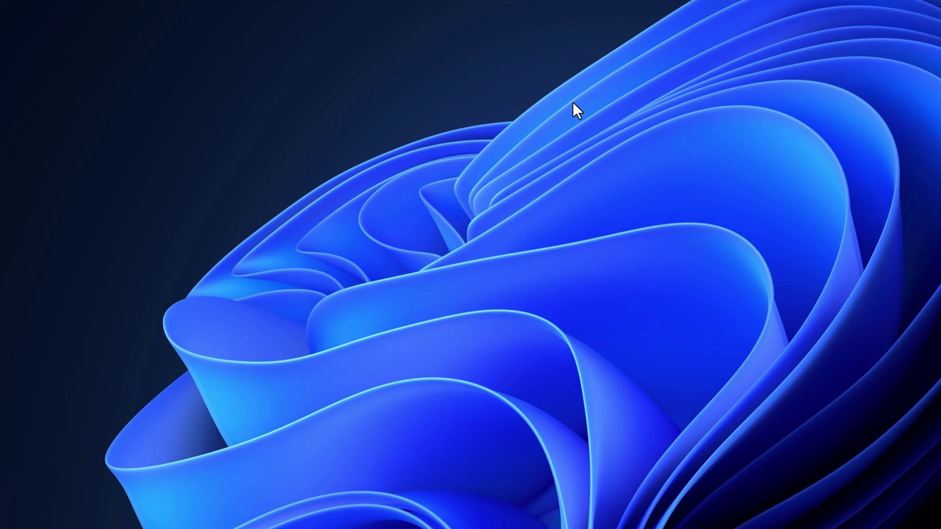
Check for updates on the Windows Update page of Settings
{"action": "key", "text": "super+i"}
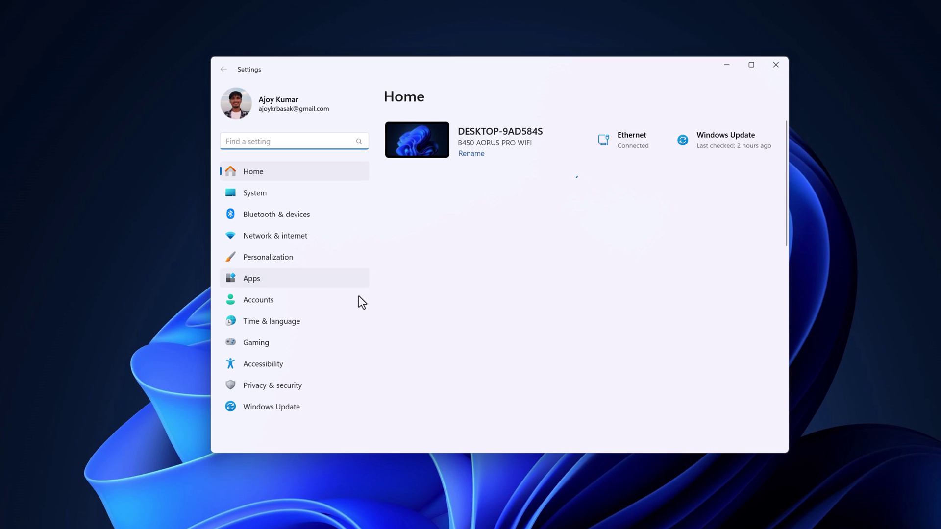
{"action": "left_click", "coordinate": [266, 406]}
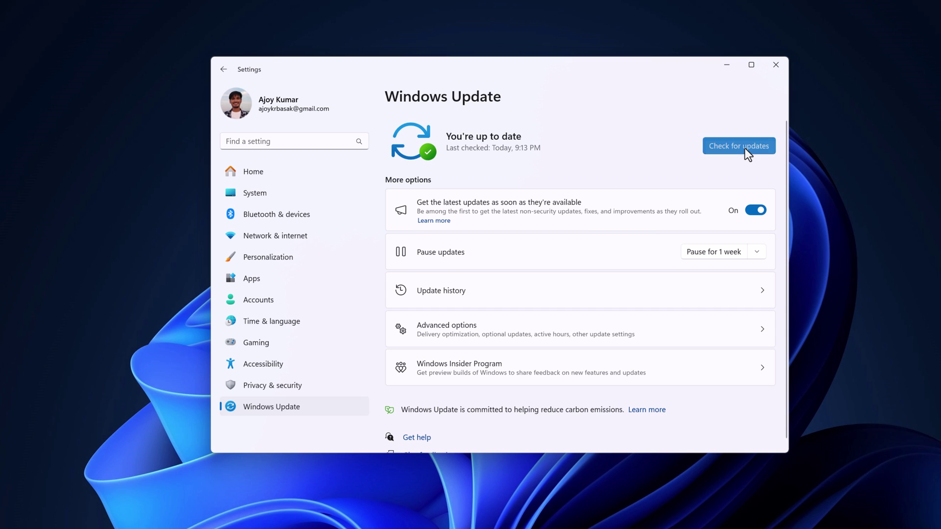
{"action": "left_click", "coordinate": [745, 148]}
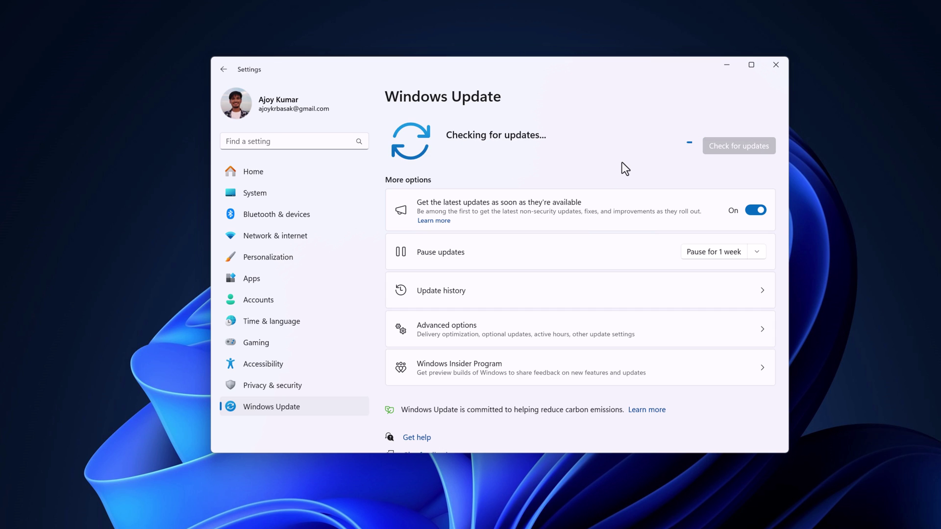